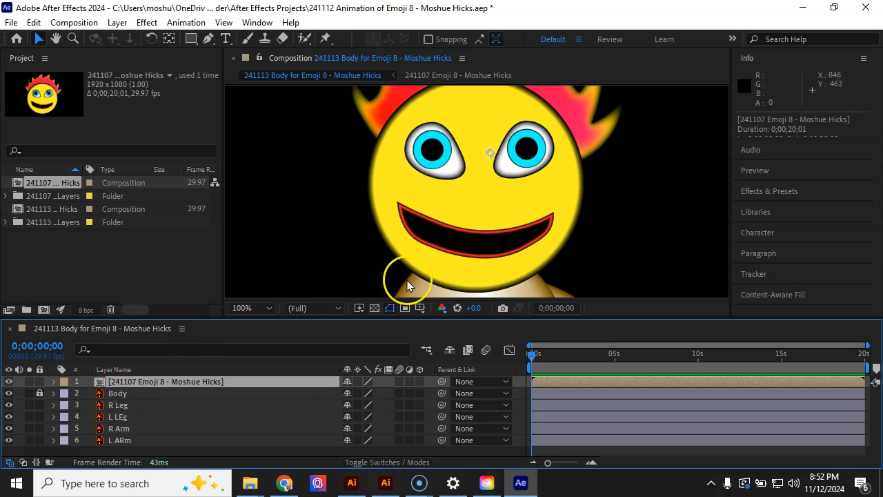
# Expand the transform properties of the emoji head layer and select its Rotation property.
pyautogui.scroll(-1, 446, 234)
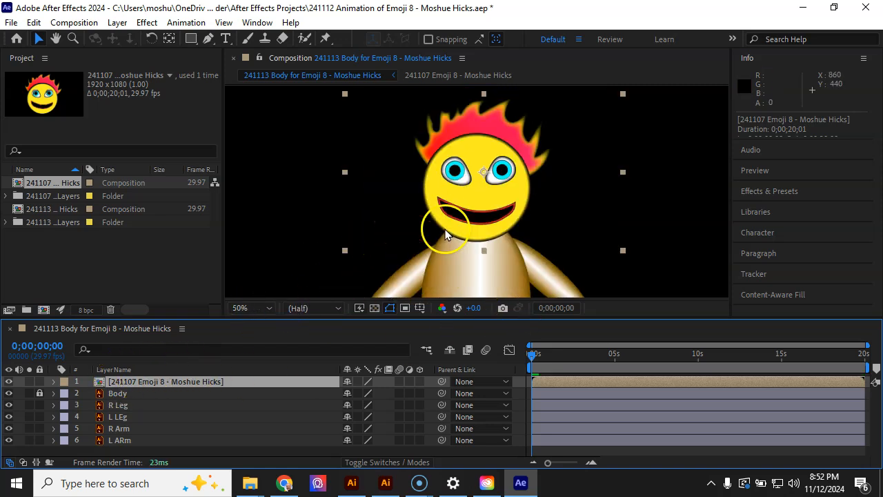
pyautogui.click(54, 382)
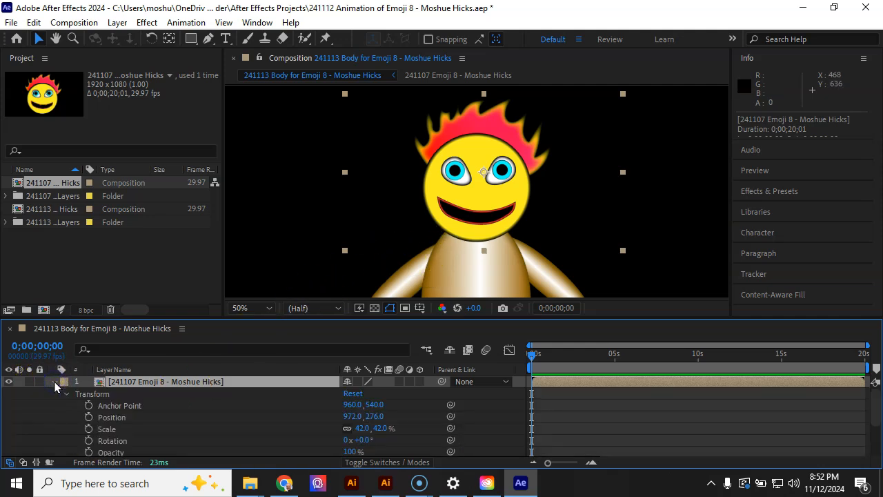
pyautogui.click(105, 442)
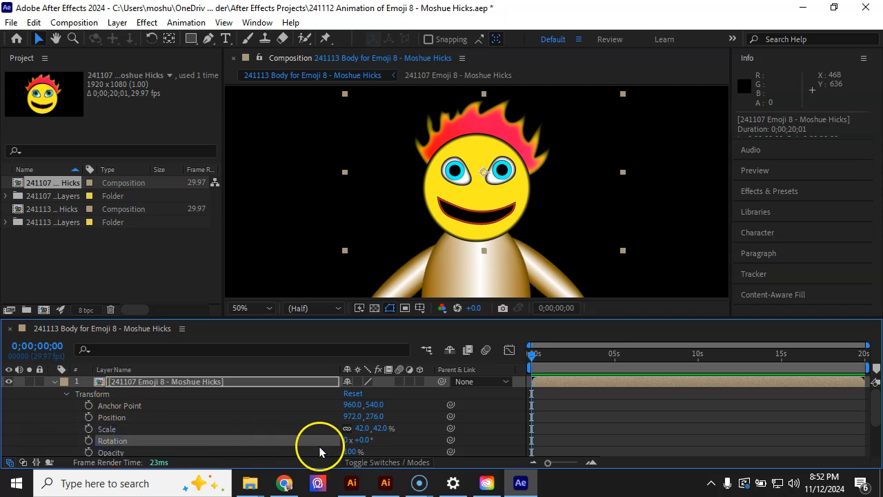
# Try rotating the emoji head about its central anchor point and undo the rotation.
pyautogui.moveTo(366, 439); pyautogui.dragTo(445, 432)
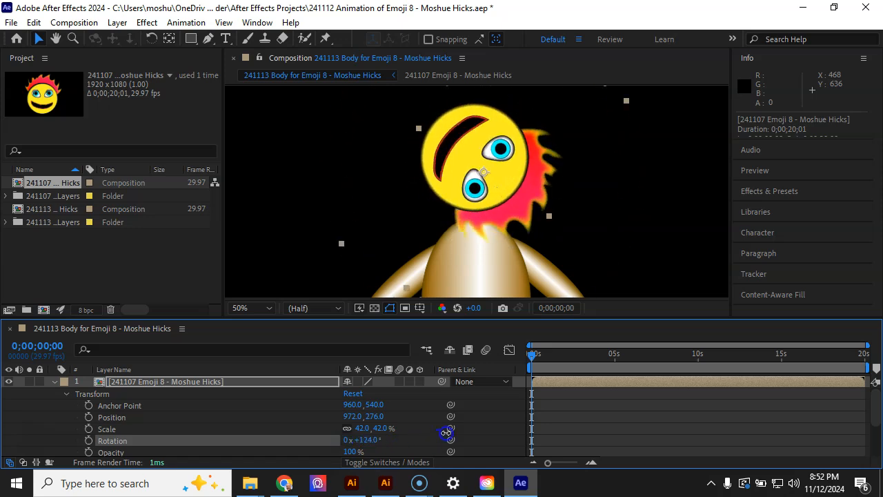
pyautogui.hotkey('ctrl', 'z')
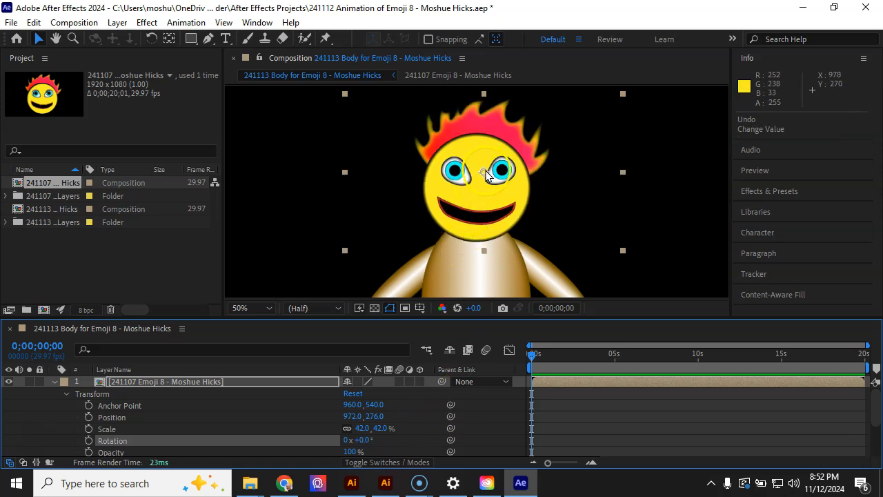
pyautogui.click(479, 247)
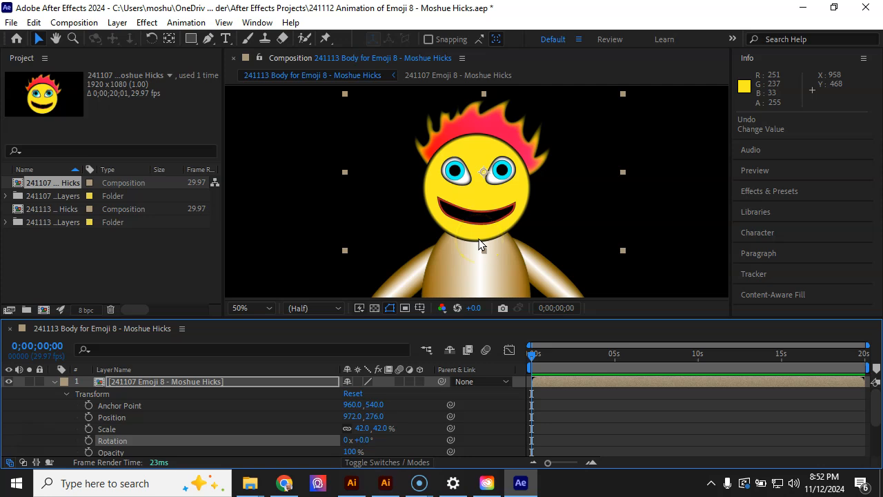
# Move the emoji head's anchor point to the base of the chin with the Pan Behind tool, testing the rotation and undoing the test.
pyautogui.click(170, 39)
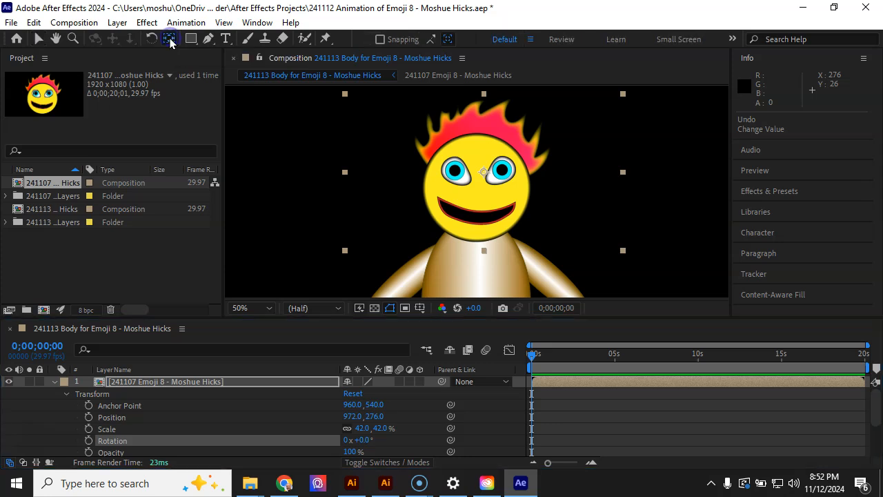
pyautogui.click(485, 174)
pyautogui.moveTo(485, 174); pyautogui.dragTo(476, 242)
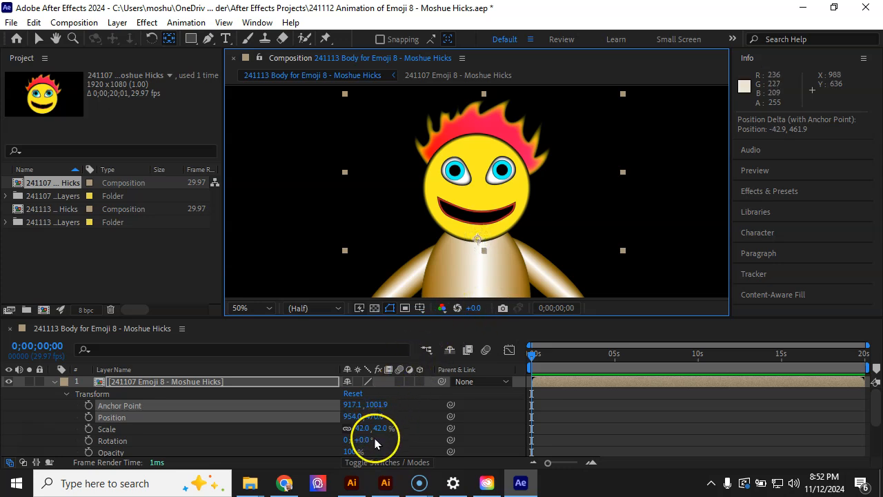
pyautogui.moveTo(364, 440); pyautogui.dragTo(401, 439)
pyautogui.hotkey('ctrl', 'z')
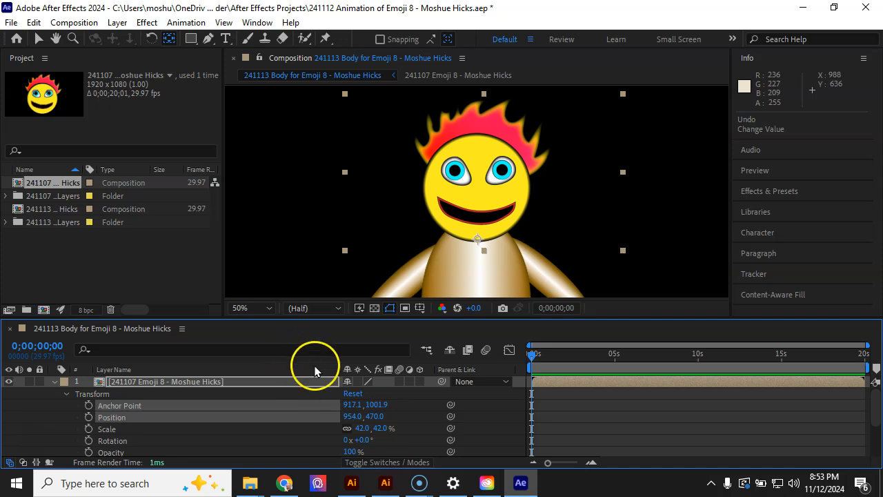
# Keyframe the emoji head's Rotation with 0° at 0;00;00;00 and -15° at 0;00;01;00.
pyautogui.click(549, 355)
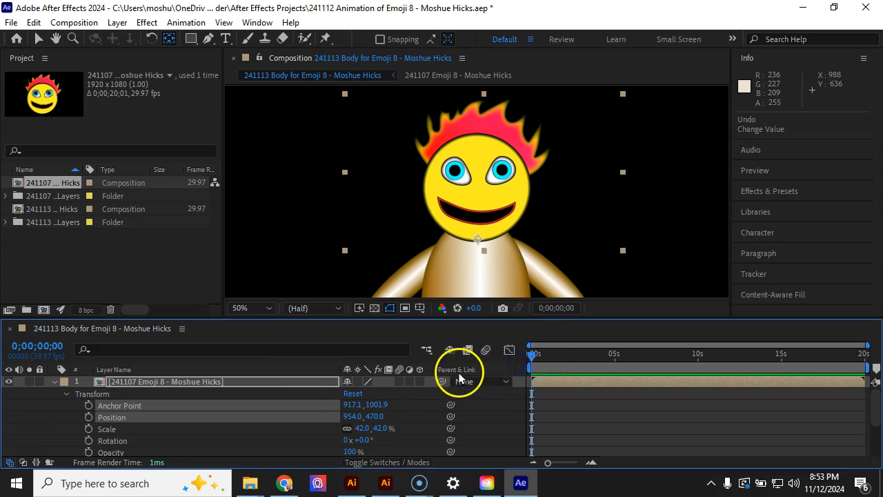
pyautogui.click(88, 440)
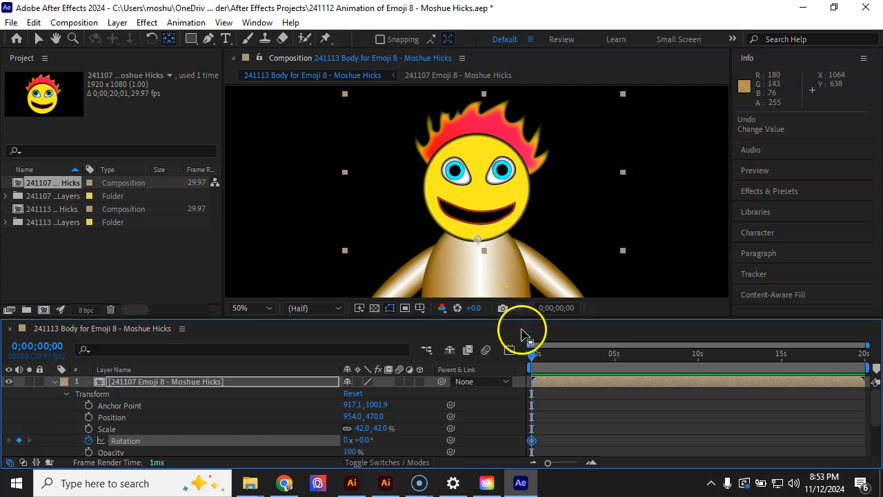
pyautogui.moveTo(545, 354); pyautogui.dragTo(547, 355)
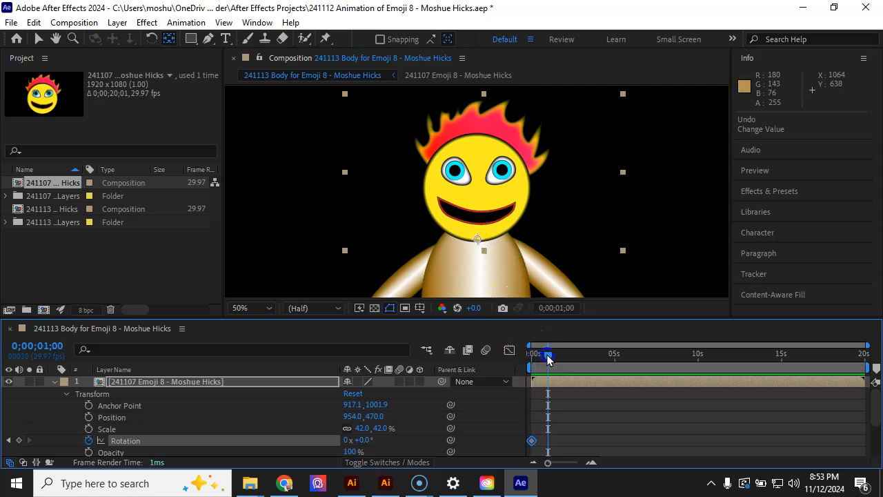
pyautogui.moveTo(364, 441); pyautogui.dragTo(356, 445)
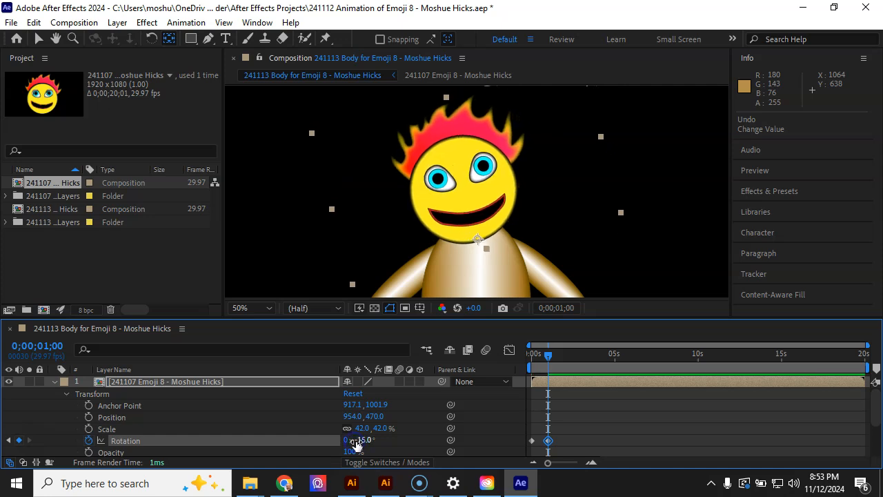
# Preview the head tilt and move the -15° Rotation keyframe to 0;00;00;20.
pyautogui.moveTo(549, 355); pyautogui.dragTo(519, 366)
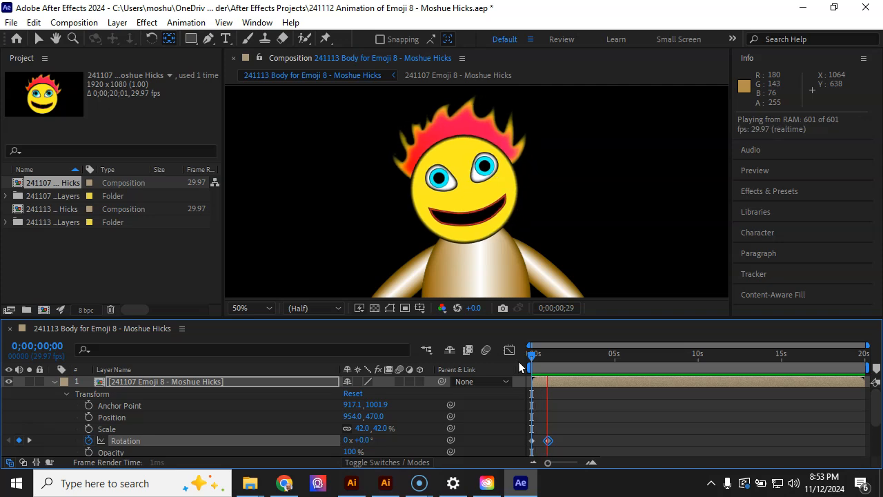
pyautogui.click(552, 412)
pyautogui.moveTo(548, 440); pyautogui.dragTo(542, 443)
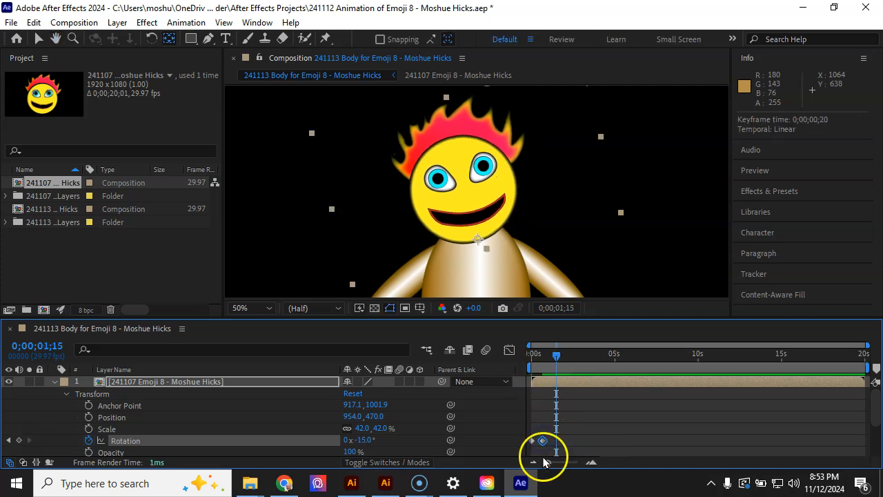
# Add a Rotation keyframe of +15° at 0;00;01;08 to tilt the emoji head the opposite way.
pyautogui.click(556, 357)
pyautogui.moveTo(544, 361)
pyautogui.mouseDown()
pyautogui.moveTo(529, 363)
pyautogui.moveTo(549, 357)
pyautogui.mouseUp()
pyautogui.press('space')
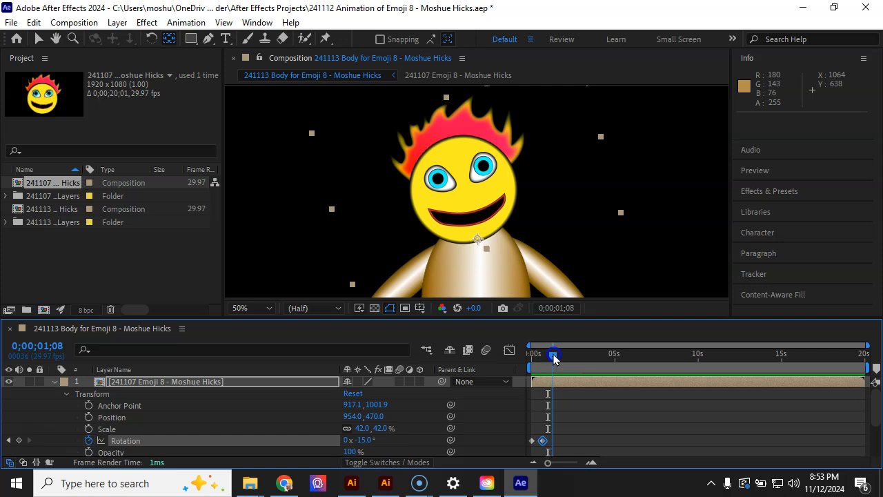
pyautogui.moveTo(366, 439); pyautogui.dragTo(387, 439)
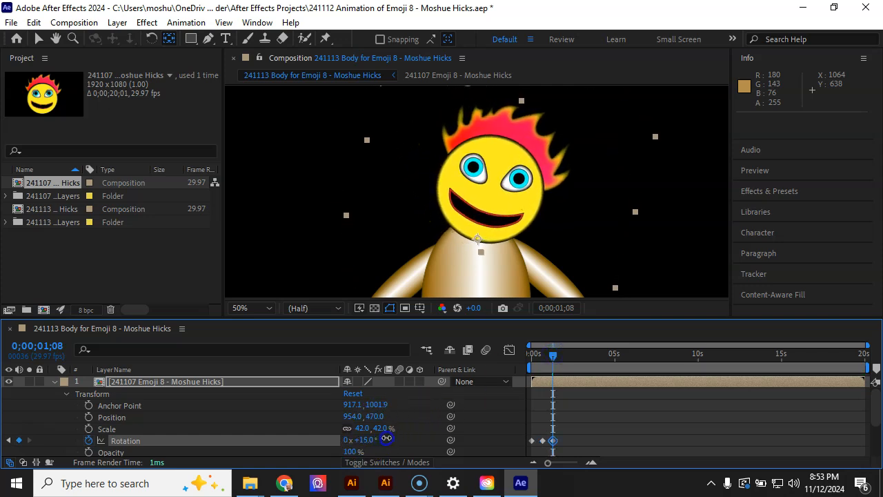
pyautogui.click(481, 453)
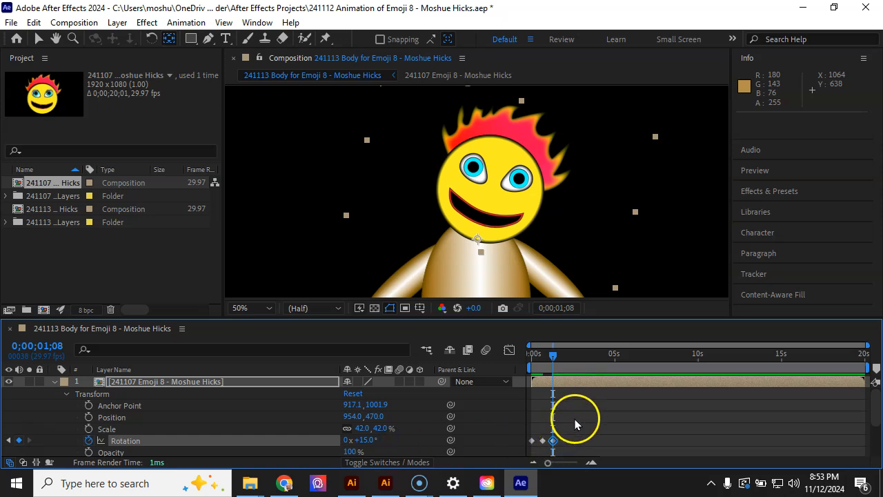
# Copy the -15° and +15° Rotation keyframes and paste them starting at 0;00;01;28.
pyautogui.moveTo(575, 419); pyautogui.dragTo(542, 447)
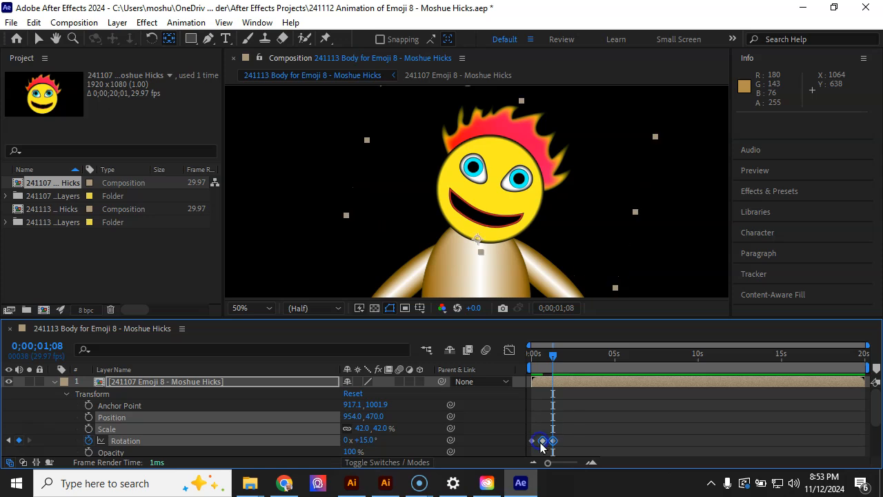
pyautogui.hotkey('ctrl', 'c')
pyautogui.click(551, 356)
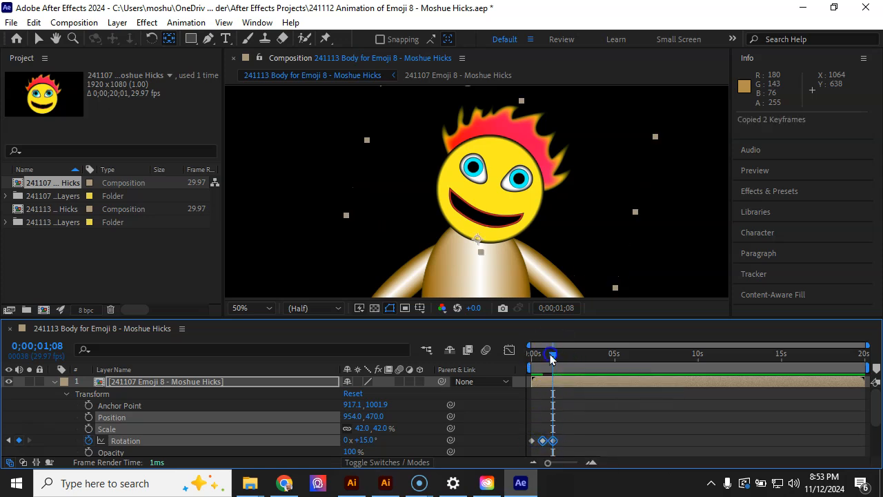
pyautogui.hotkey('ctrl', 'v')
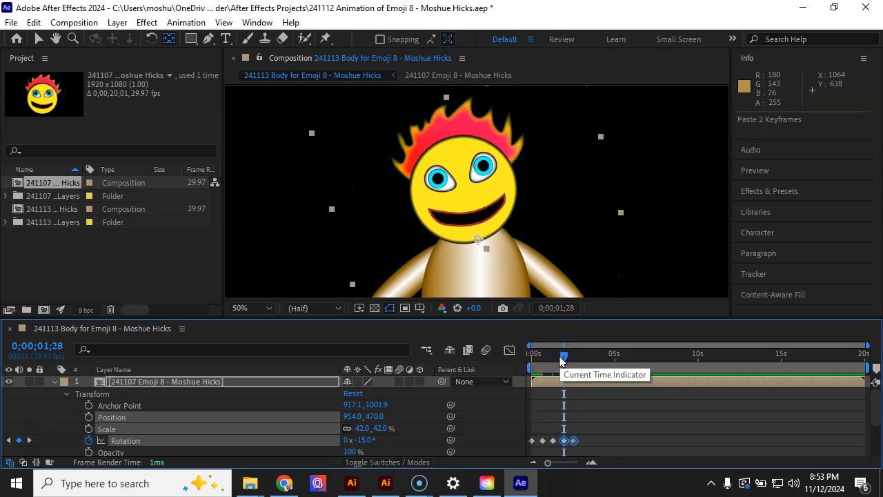
# Play the composition from the start to check the repeated side-to-side head tilt.
pyautogui.moveTo(561, 357); pyautogui.dragTo(513, 360)
pyautogui.press('space')
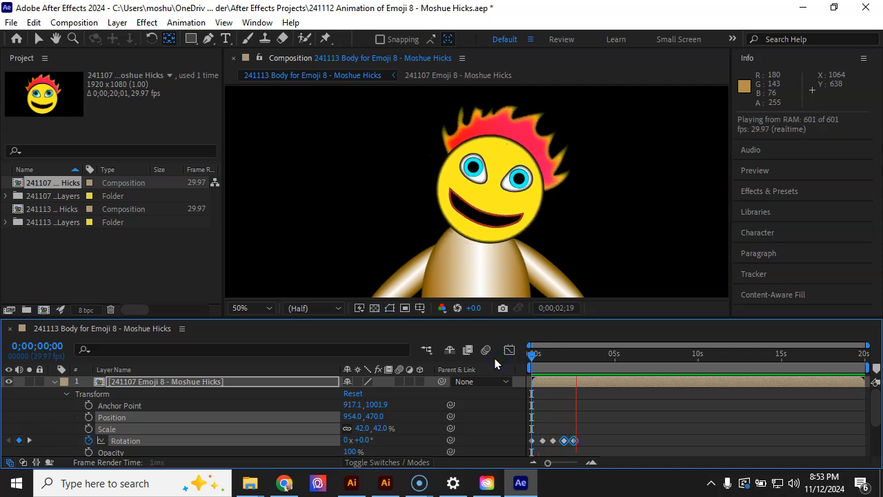
pyautogui.click(565, 363)
pyautogui.moveTo(582, 358); pyautogui.dragTo(509, 368)
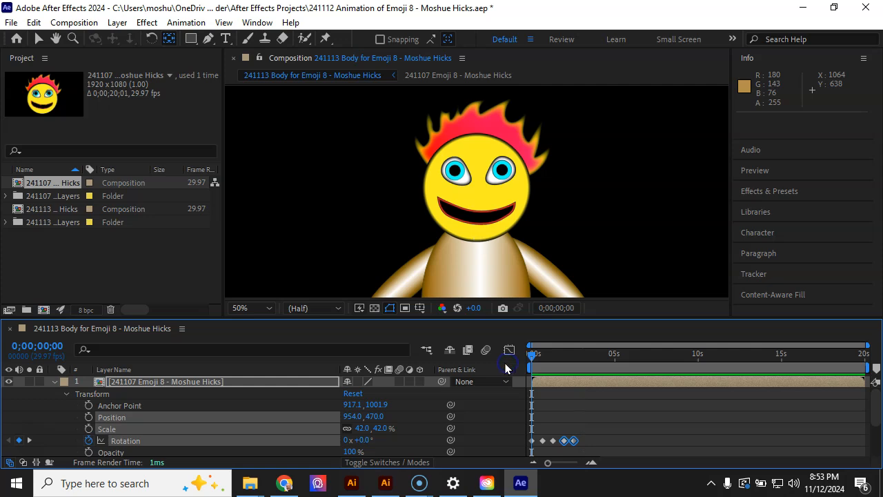
pyautogui.press('space')
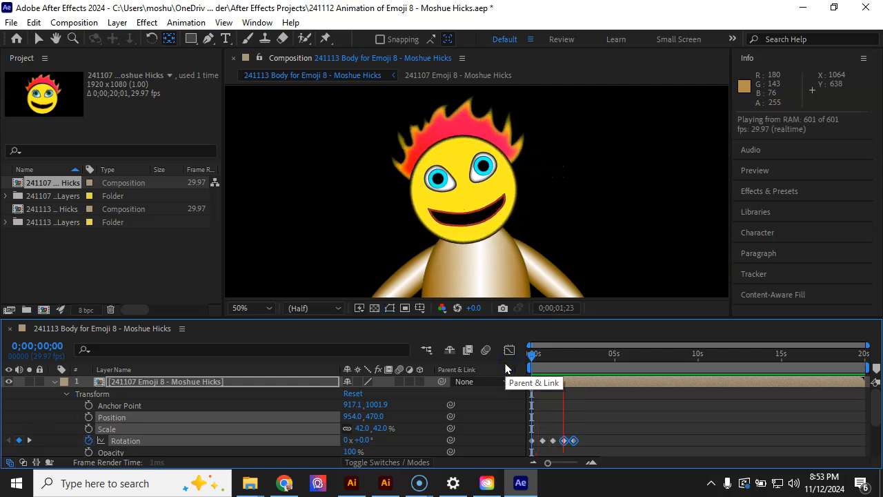
pyautogui.click(565, 441)
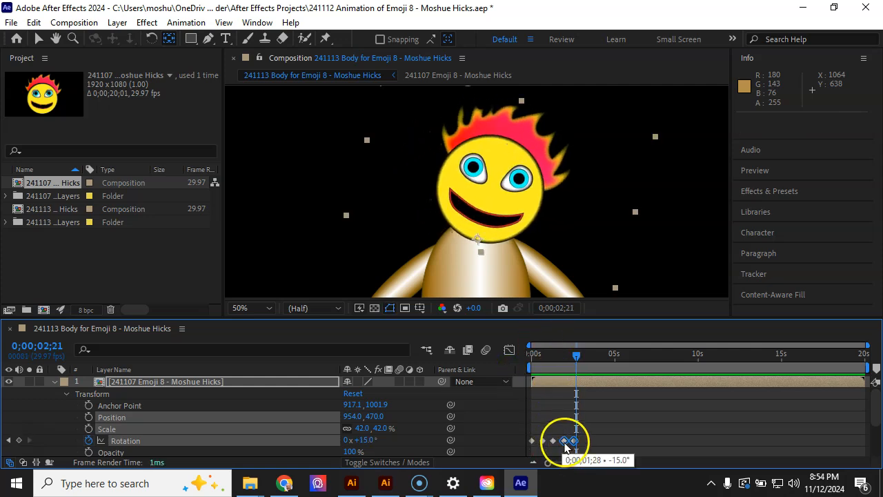
# Apply Easy Ease to all five Rotation keyframes of the emoji head.
pyautogui.moveTo(605, 411); pyautogui.dragTo(538, 444)
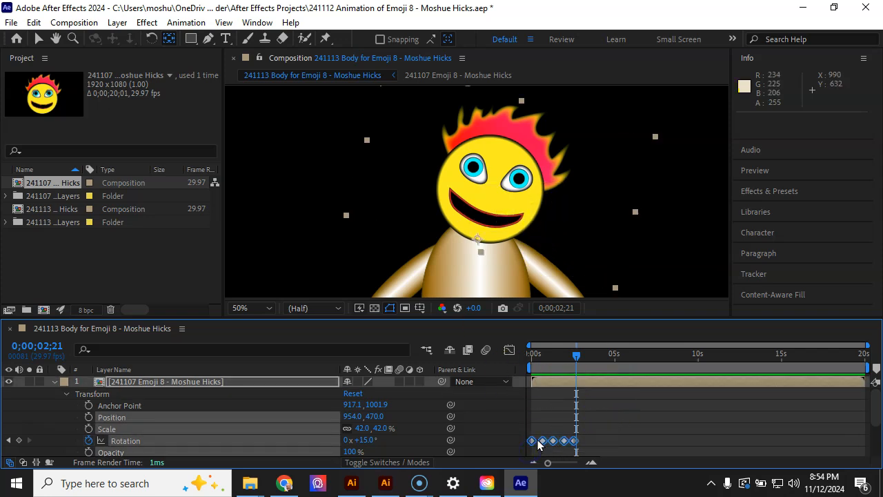
pyautogui.rightClick(543, 442)
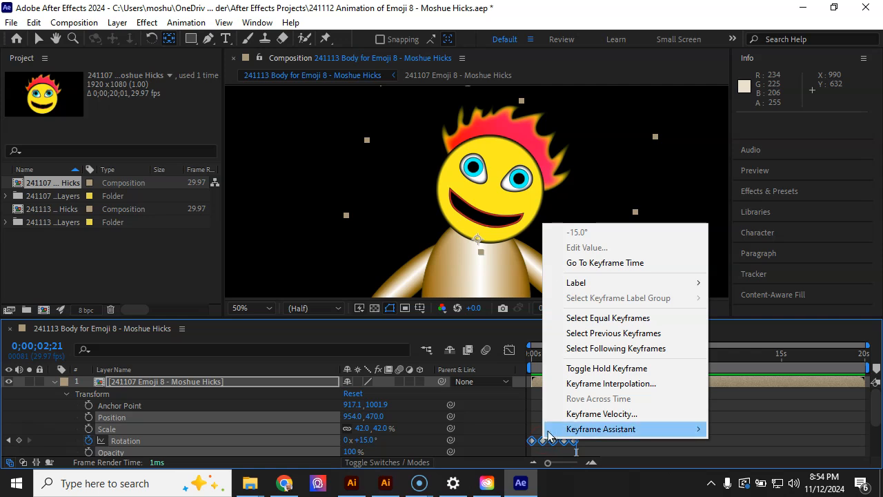
pyautogui.moveTo(563, 429)
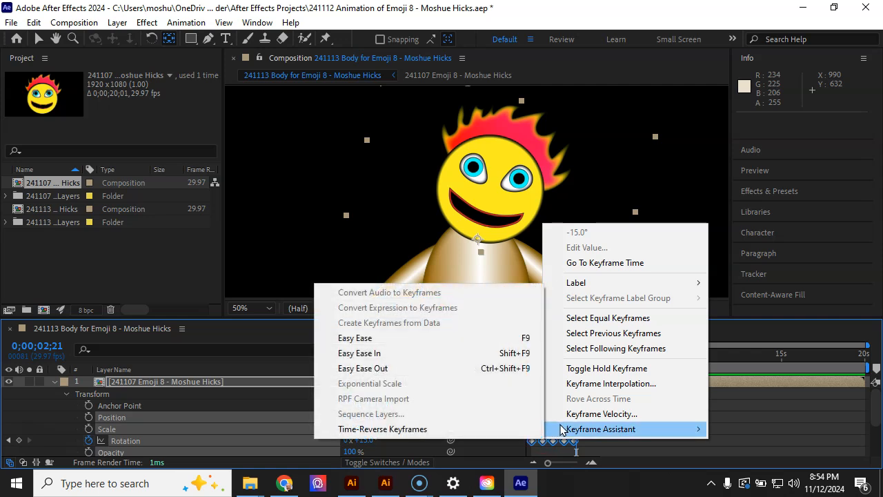
pyautogui.click(396, 340)
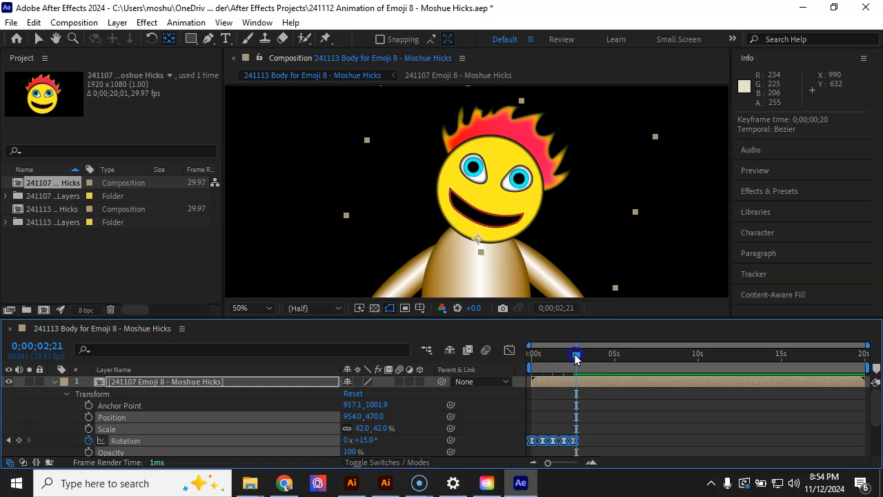
# Preview the eased head rotation from the start and return the playhead to 0;00;00;00.
pyautogui.moveTo(577, 354); pyautogui.dragTo(481, 359)
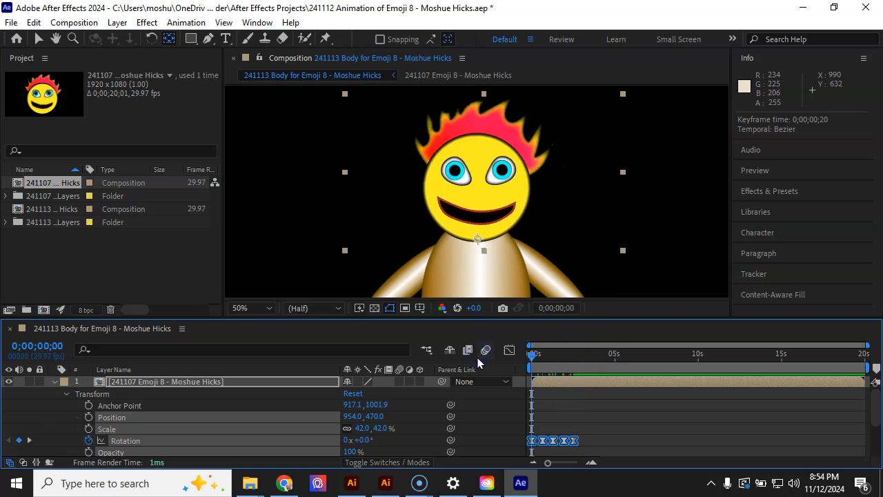
pyautogui.press('space')
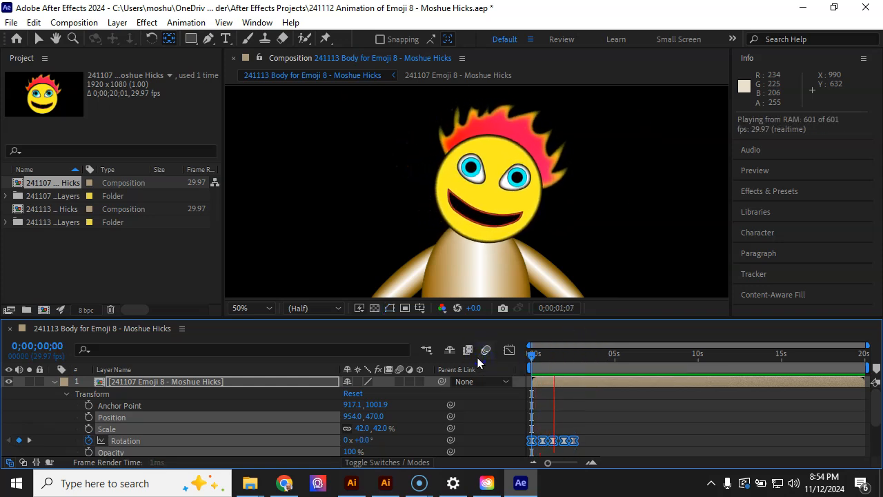
pyautogui.press('space')
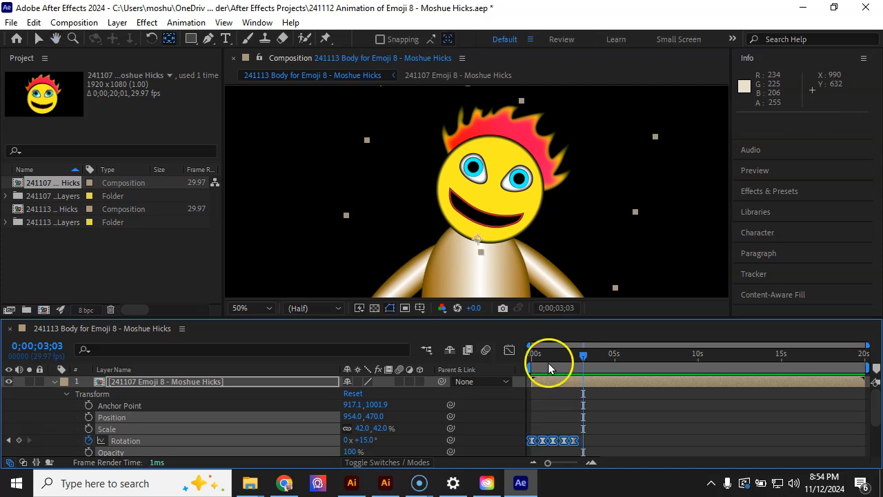
pyautogui.moveTo(590, 356); pyautogui.dragTo(528, 367)
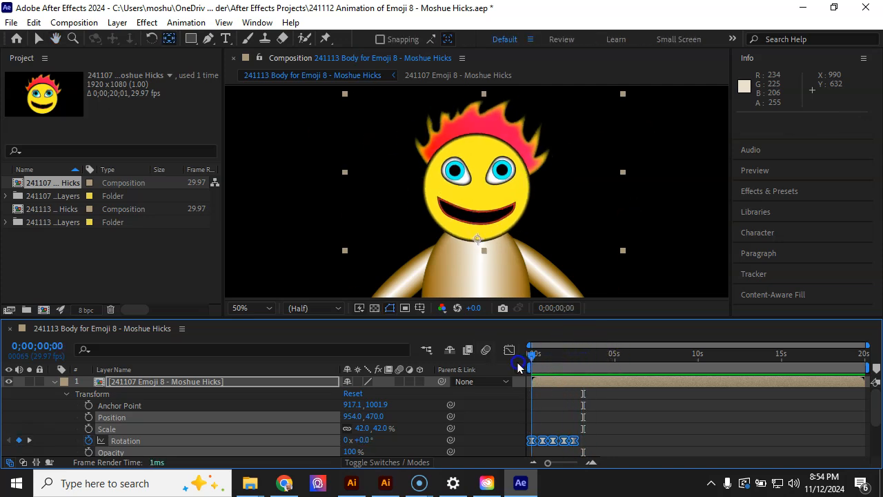
# Copy the last four Rotation keyframes of the emoji head and paste them starting at 0;00;03;01.
pyautogui.click(617, 431)
pyautogui.moveTo(597, 427); pyautogui.dragTo(538, 447)
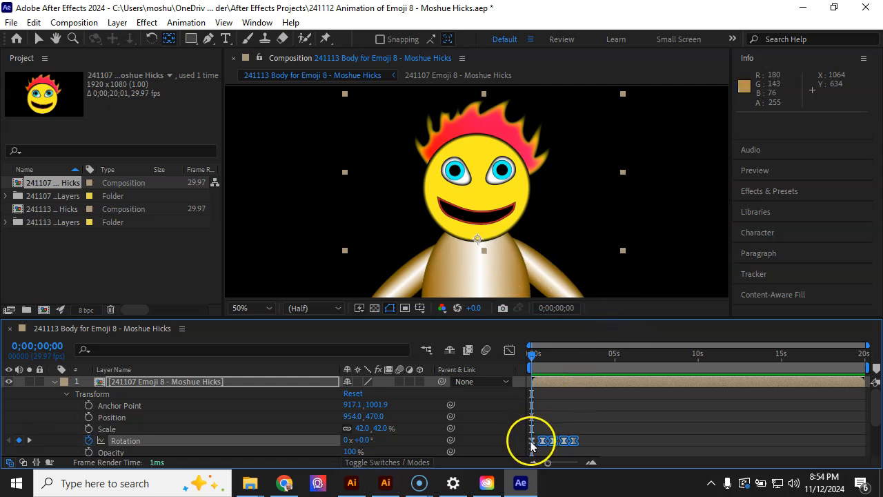
pyautogui.moveTo(533, 447)
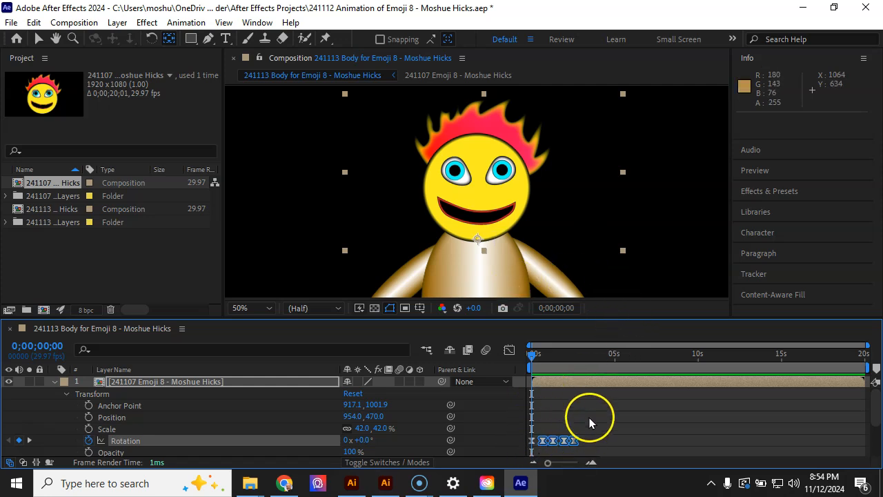
pyautogui.hotkey('ctrl', 'c')
pyautogui.click(559, 354)
pyautogui.moveTo(559, 354); pyautogui.dragTo(582, 357)
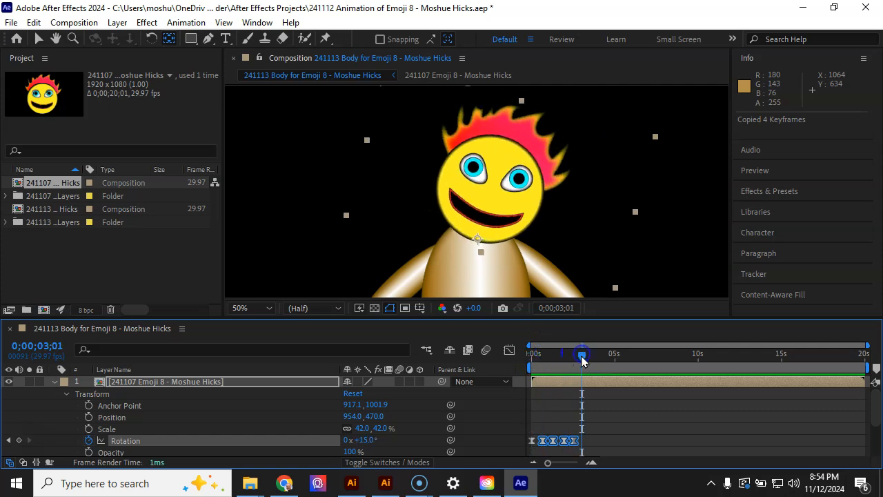
pyautogui.hotkey('ctrl', 'v')
# Copy the eight Rotation keyframes after the first one and paste them starting at 0;00;05;09.
pyautogui.moveTo(633, 422); pyautogui.dragTo(542, 454)
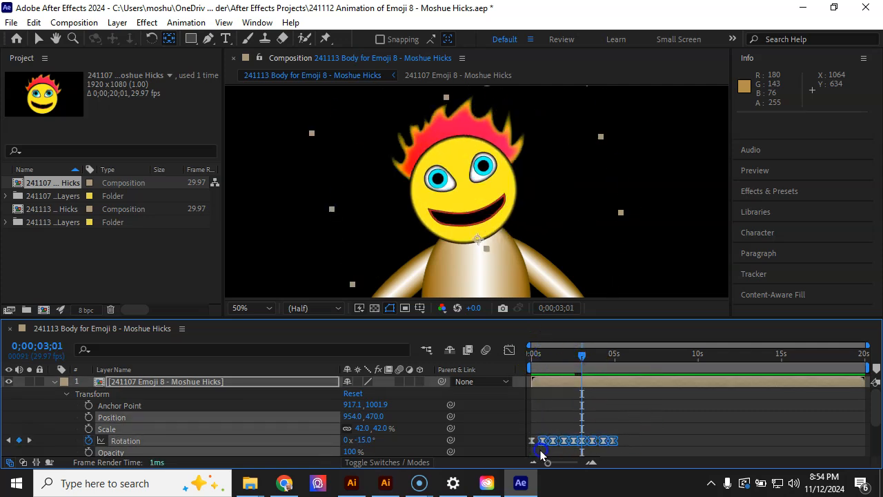
pyautogui.moveTo(584, 356); pyautogui.dragTo(621, 364)
pyautogui.hotkey('ctrl', 'v')
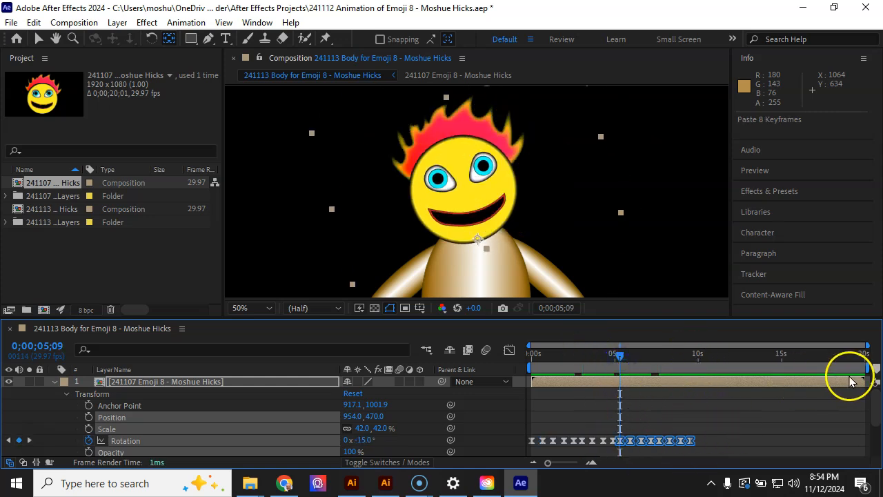
# Shorten the composition's work area to end at about 10 seconds, undoing the accidental shift of its start.
pyautogui.click(866, 366)
pyautogui.moveTo(866, 366); pyautogui.dragTo(699, 379)
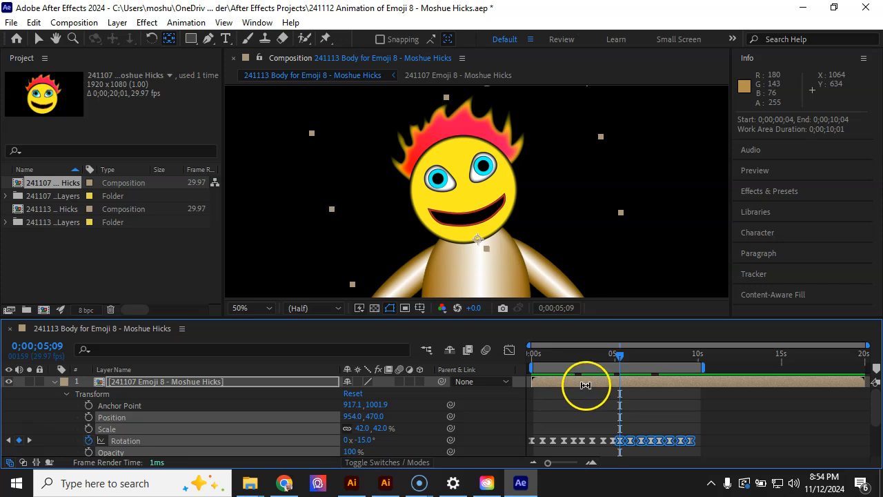
pyautogui.hotkey('ctrl', 'z')
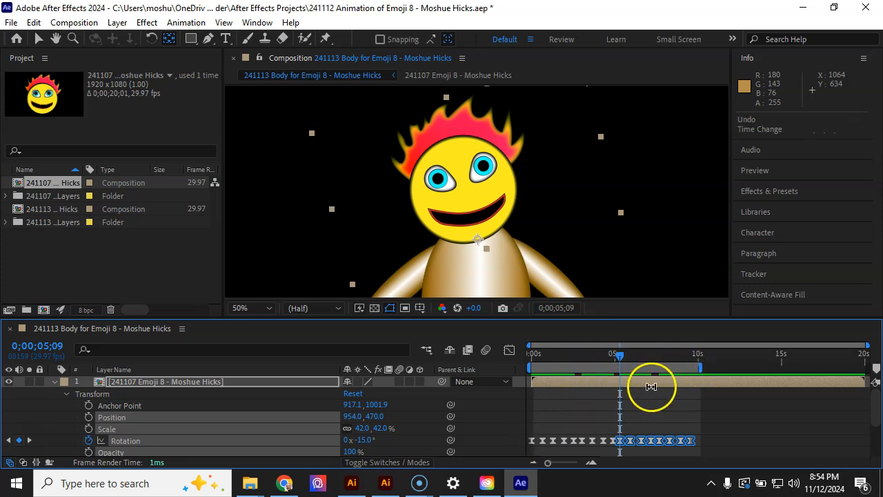
# Copy the first Rotation keyframe to about 0;00;09;28 and preview the head tilt from the start.
pyautogui.click(532, 441)
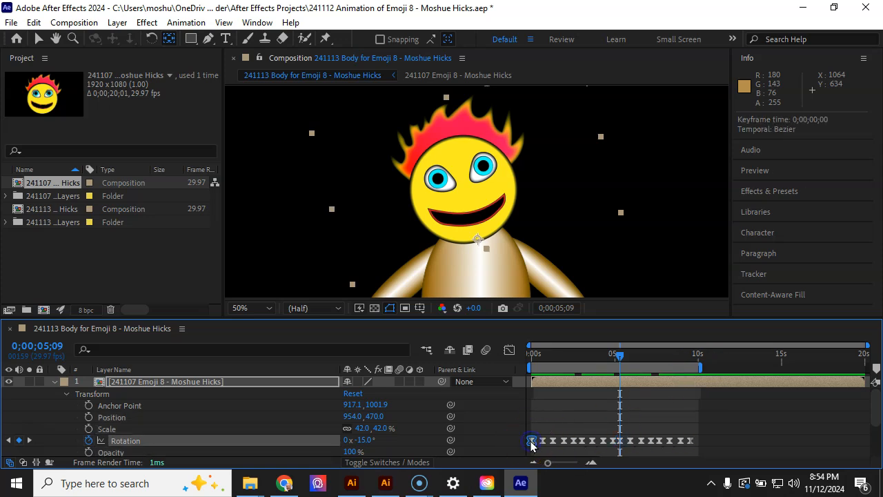
pyautogui.click(633, 345)
pyautogui.moveTo(628, 357); pyautogui.dragTo(698, 364)
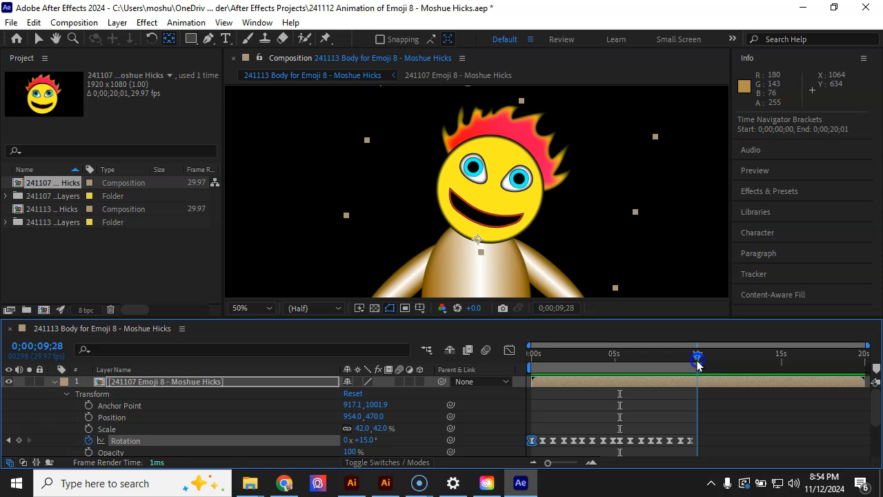
pyautogui.hotkey('ctrl', 'v')
pyautogui.press('Home')
pyautogui.press('space')
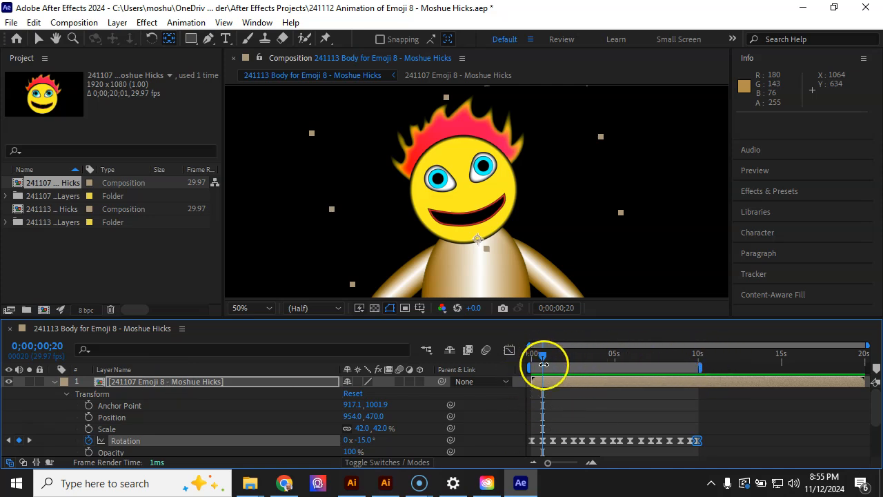
# Collapse the emoji head layer, reveal only its keyframed properties to review them, and collapse the layer again.
pyautogui.click(54, 382)
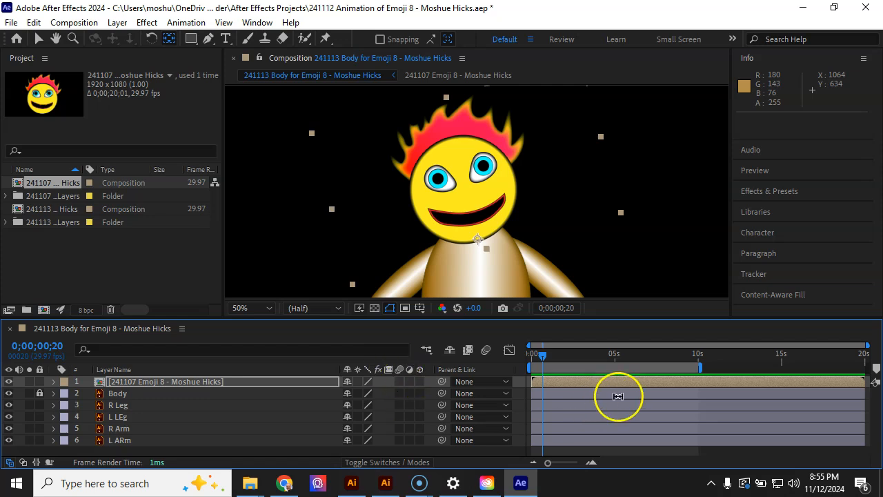
pyautogui.click(99, 384)
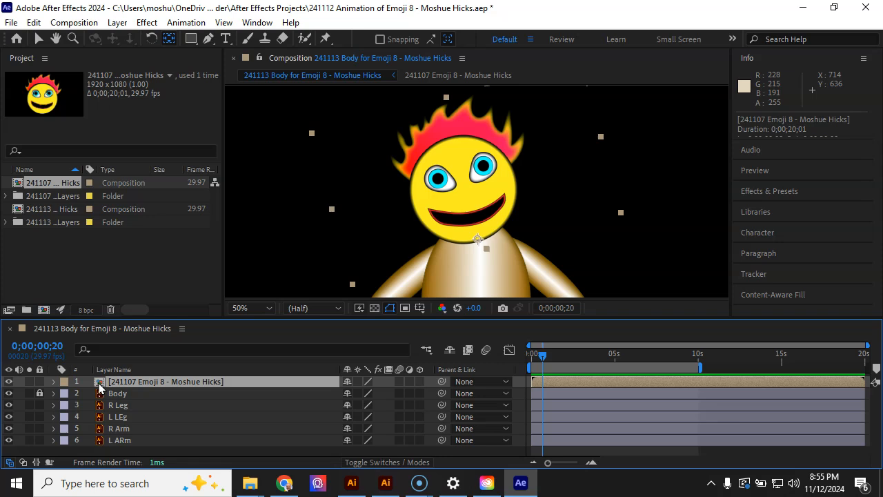
pyautogui.press('u')
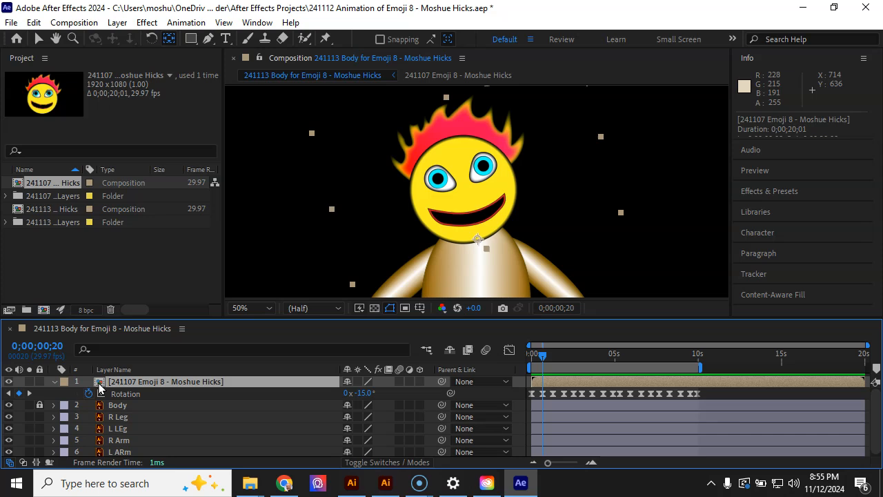
pyautogui.click(55, 382)
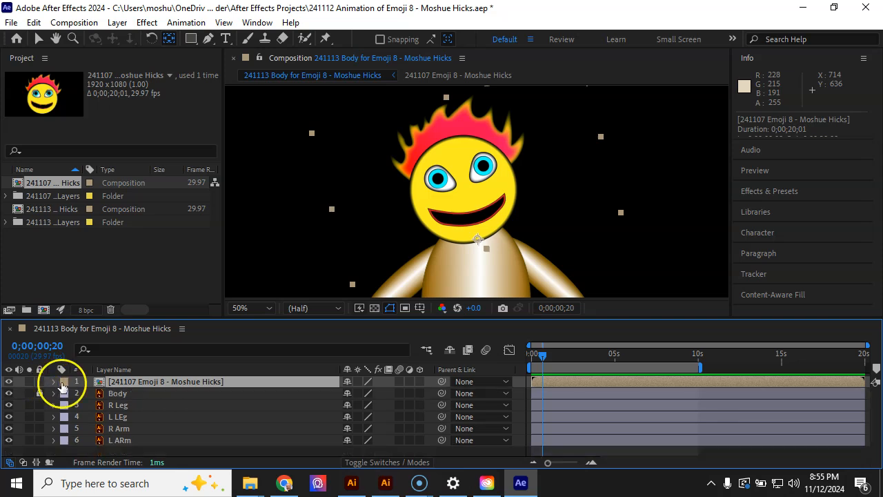